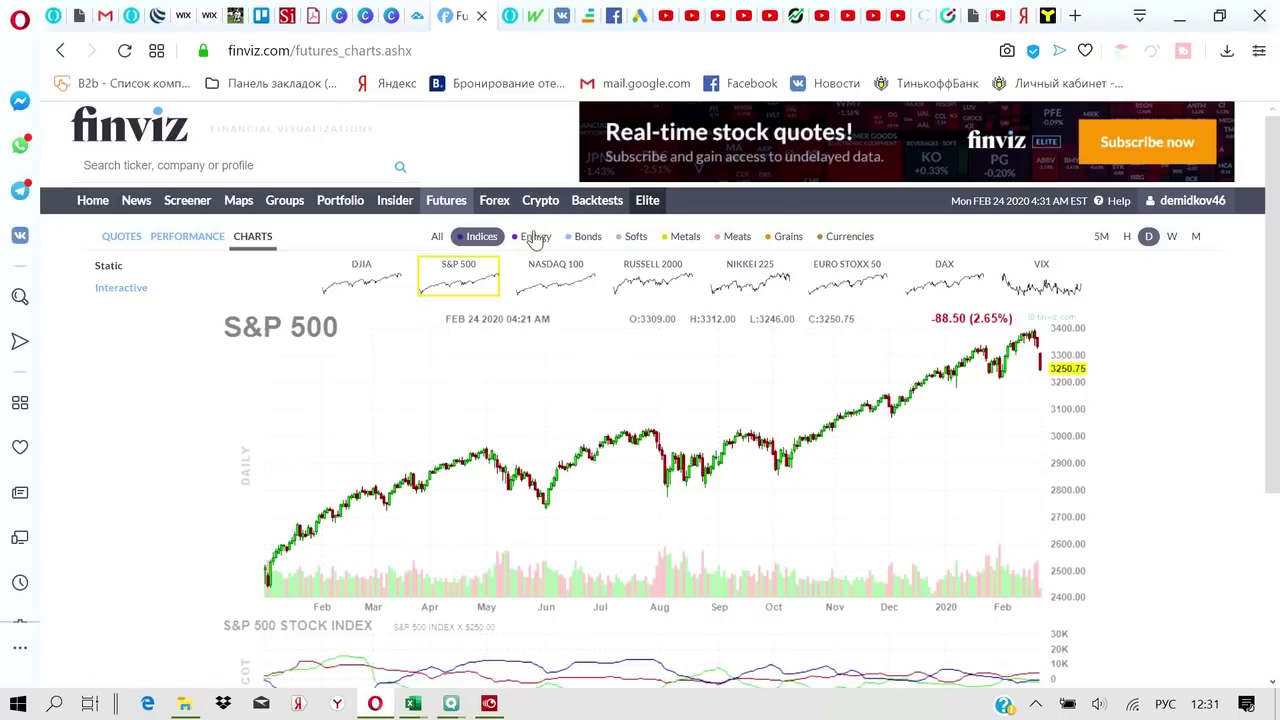
Step: Open the Crude Oil Brent chart from the Energy futures, view it hourly, and return it to the daily timeframe
click(537, 240)
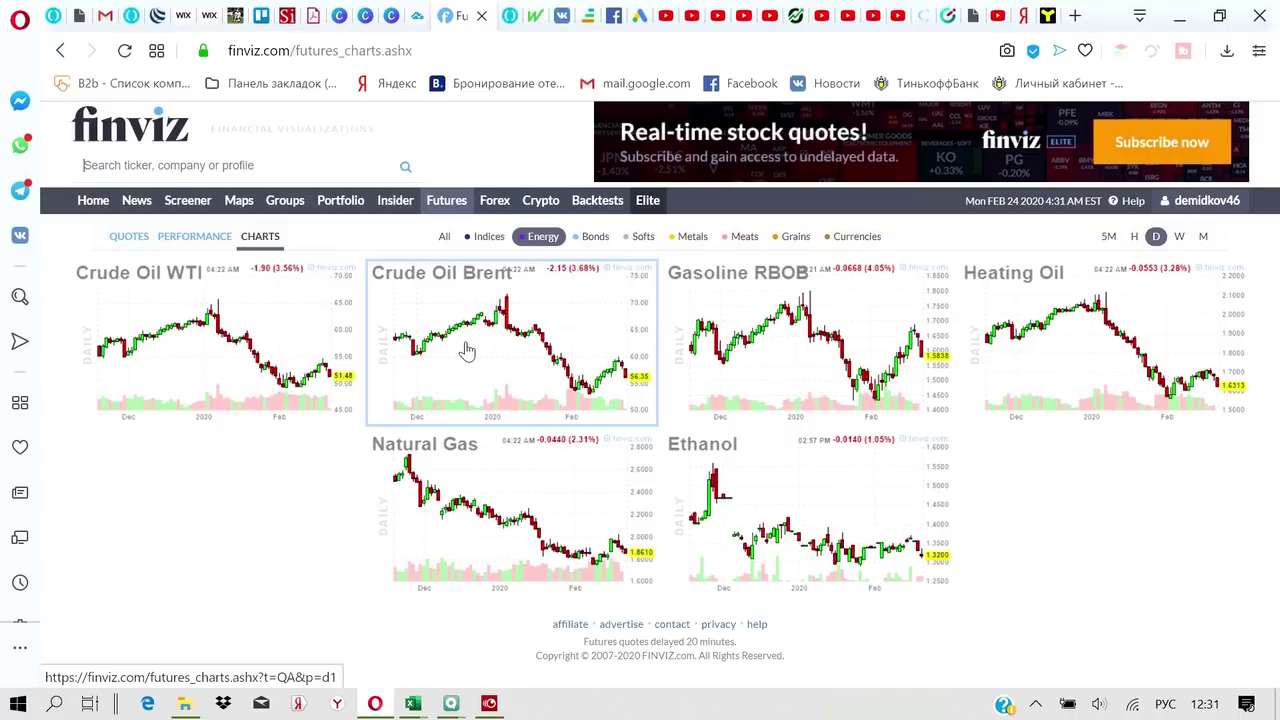
click(497, 356)
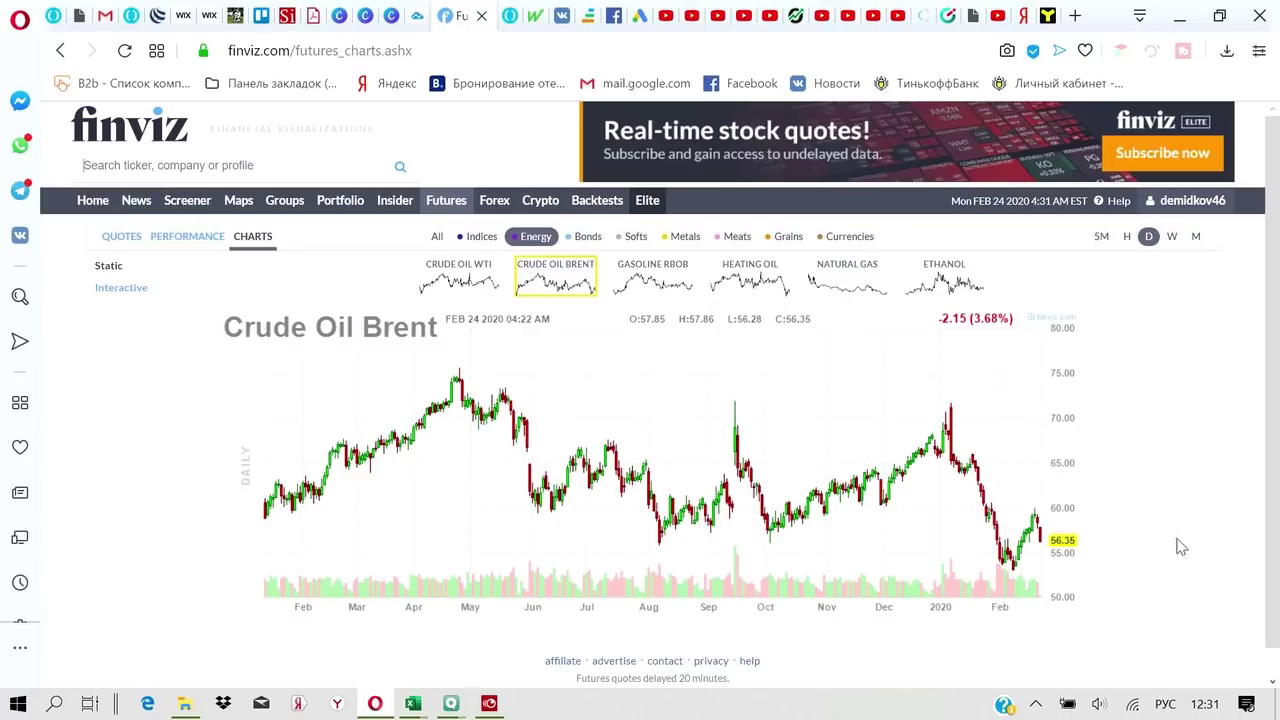
click(1126, 236)
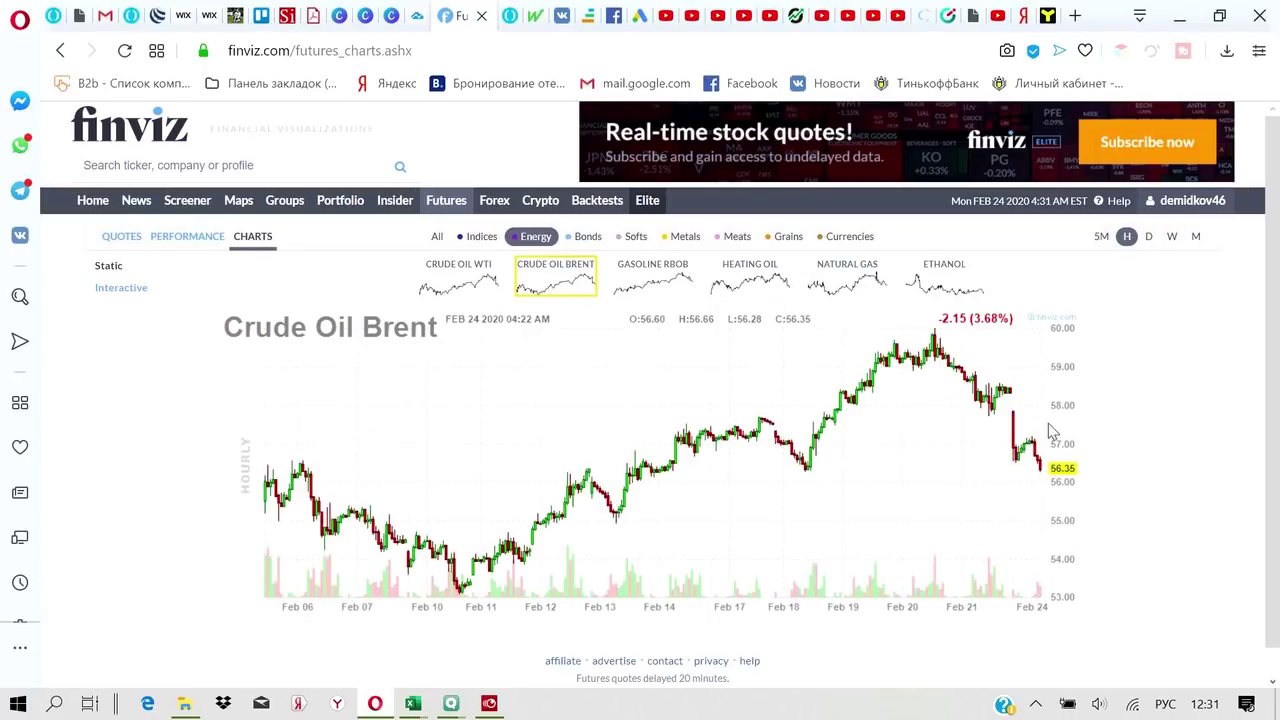
click(1148, 237)
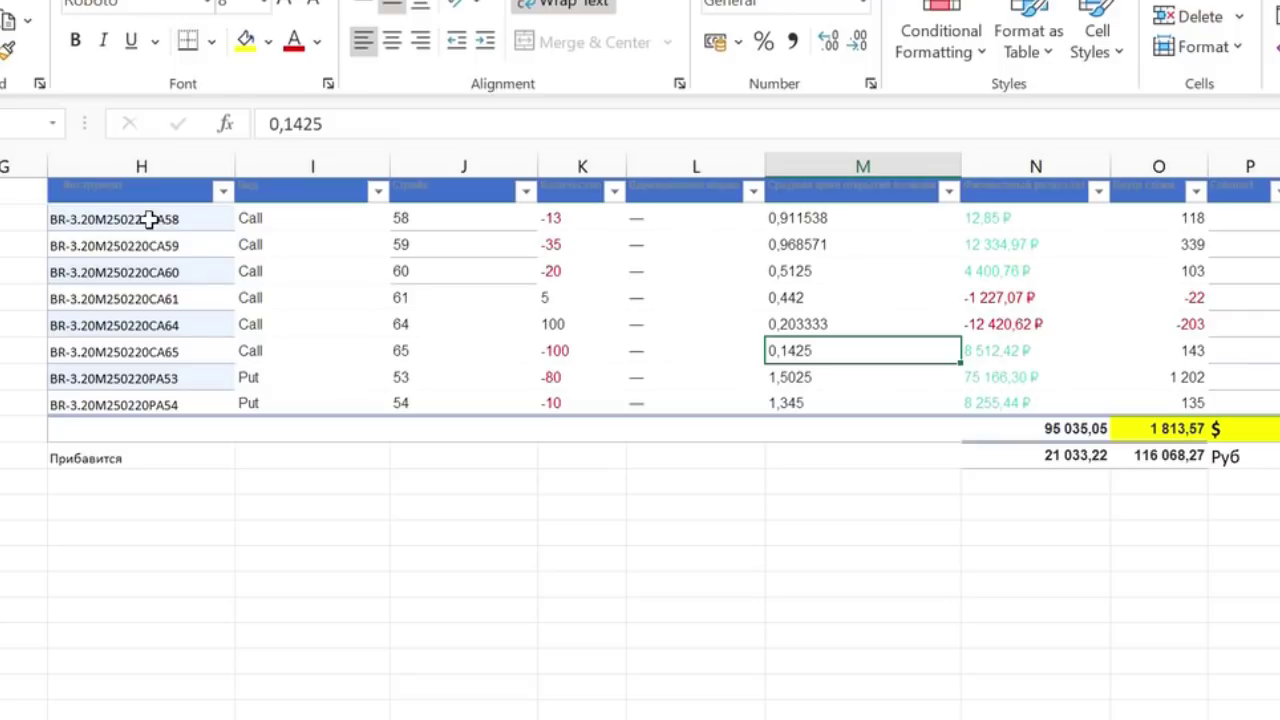
Step: In the Excel options table, review each instrument code in column H, from the 58 call through the 54 put
click(148, 219)
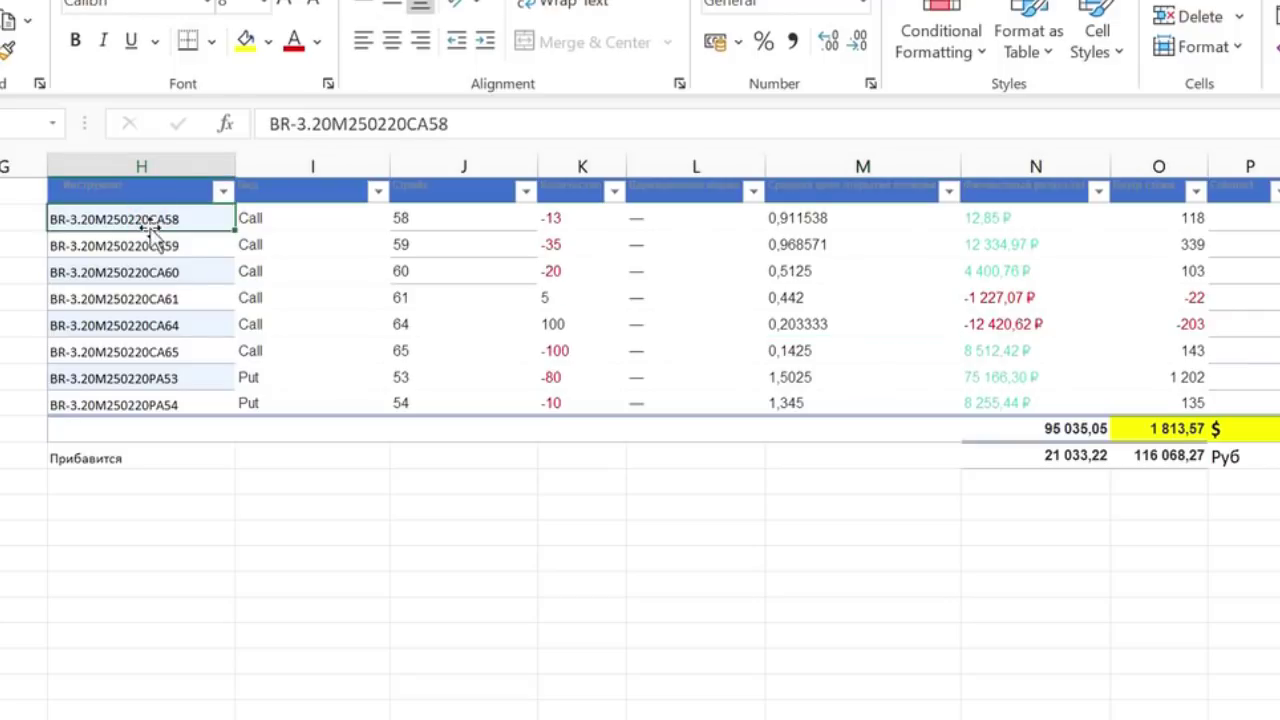
click(159, 249)
click(157, 272)
click(162, 298)
click(162, 325)
click(157, 352)
click(157, 378)
click(155, 403)
Step: Review the first option's type and strike, and the contract quantities in column K for strikes 58 through 64
click(329, 220)
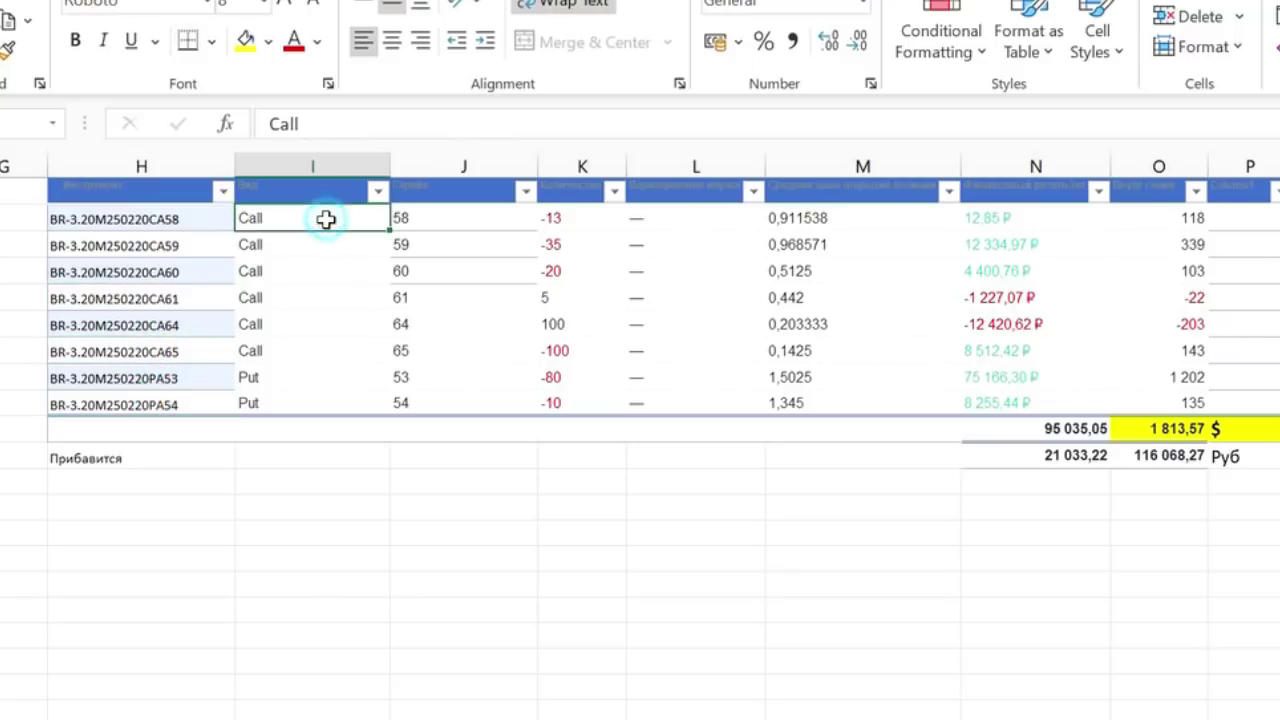
click(484, 220)
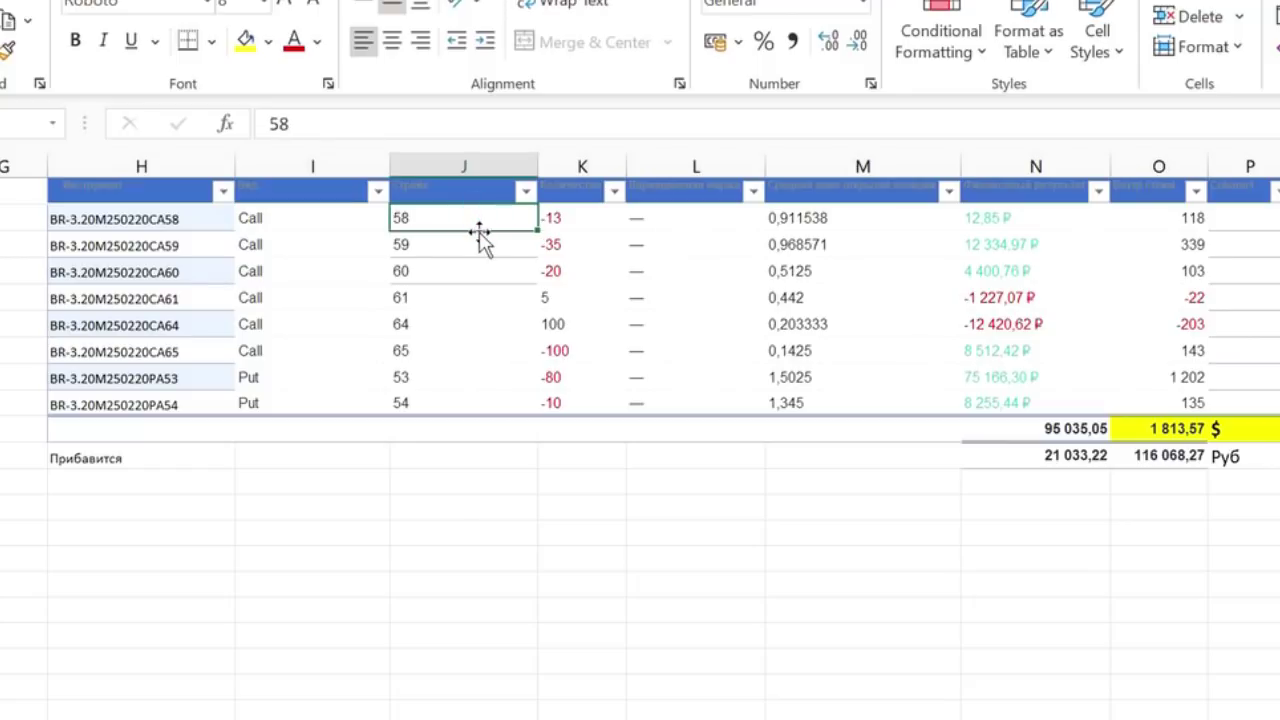
click(594, 216)
click(589, 250)
click(586, 272)
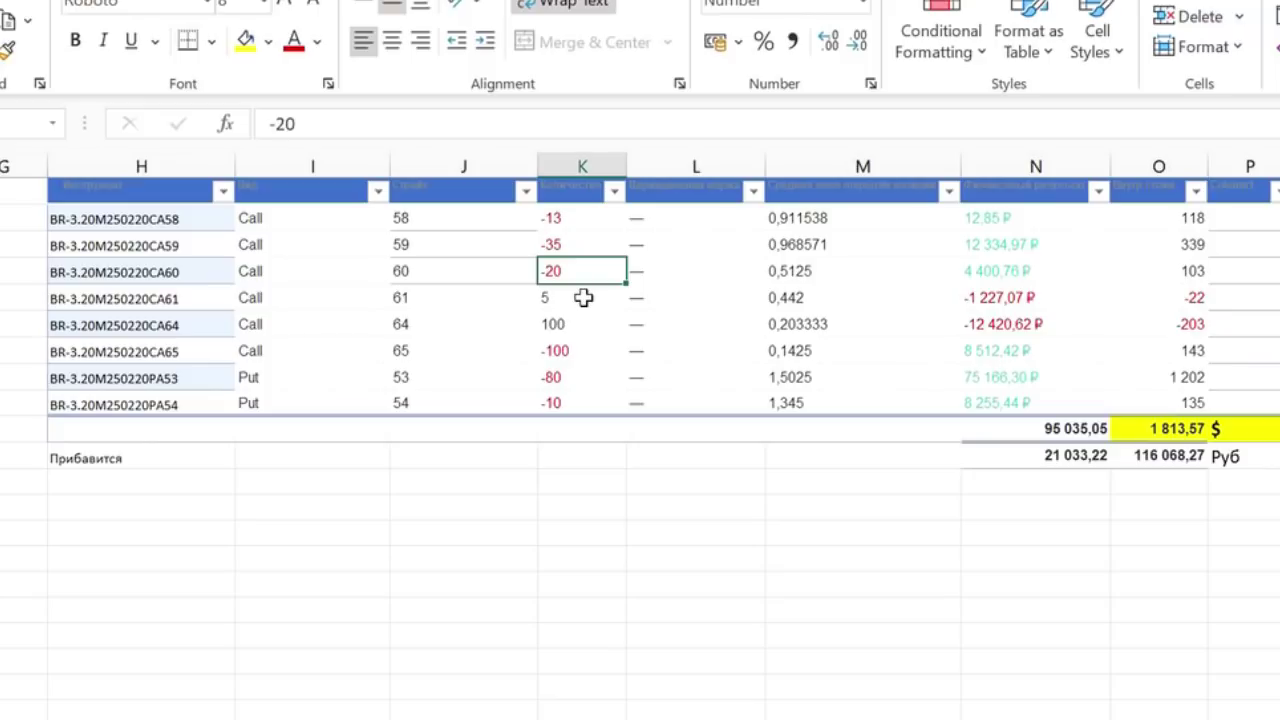
click(582, 298)
click(582, 322)
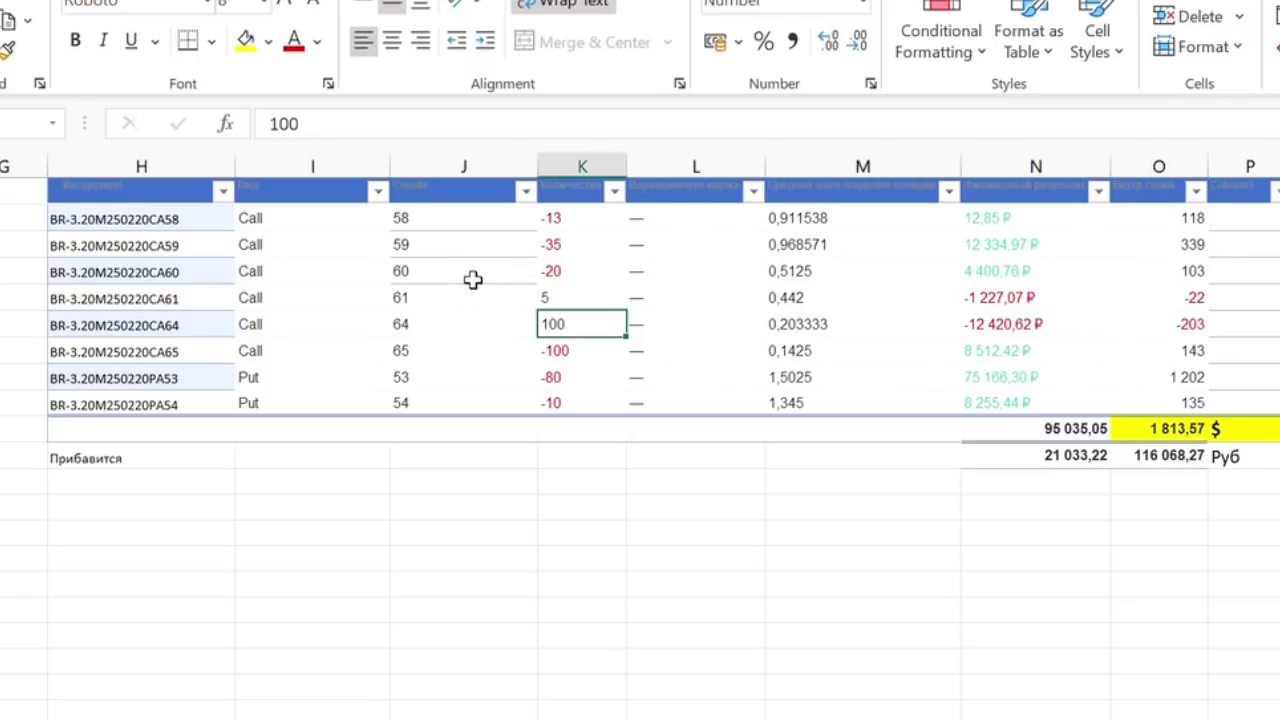
Step: Compare the quantities in column K with the average opening prices in column M for the calls at strikes 58 to 61
click(578, 217)
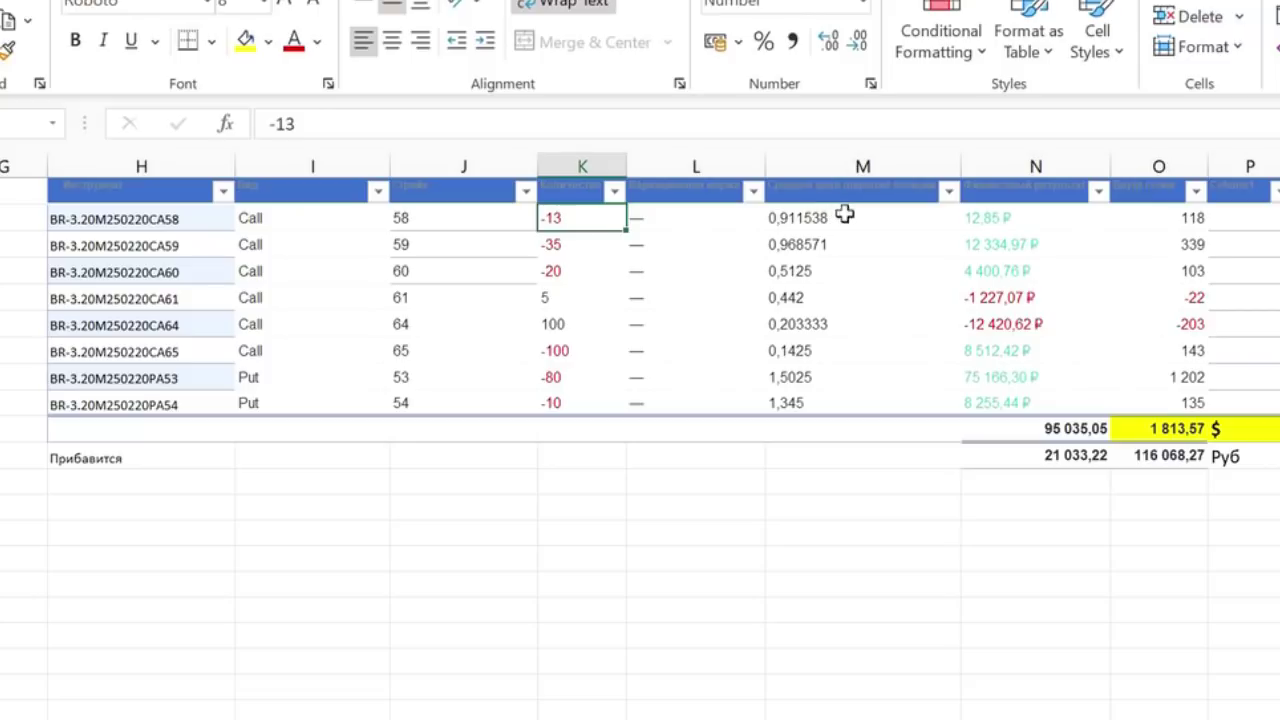
click(812, 217)
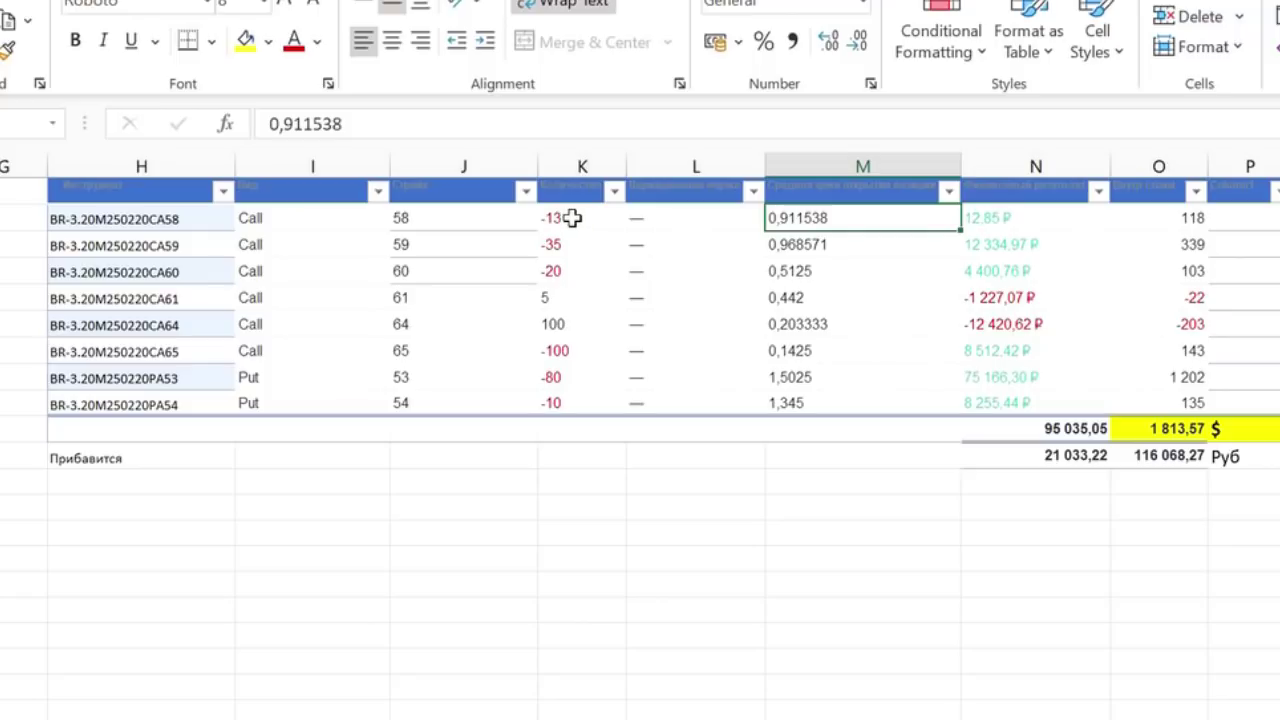
click(853, 243)
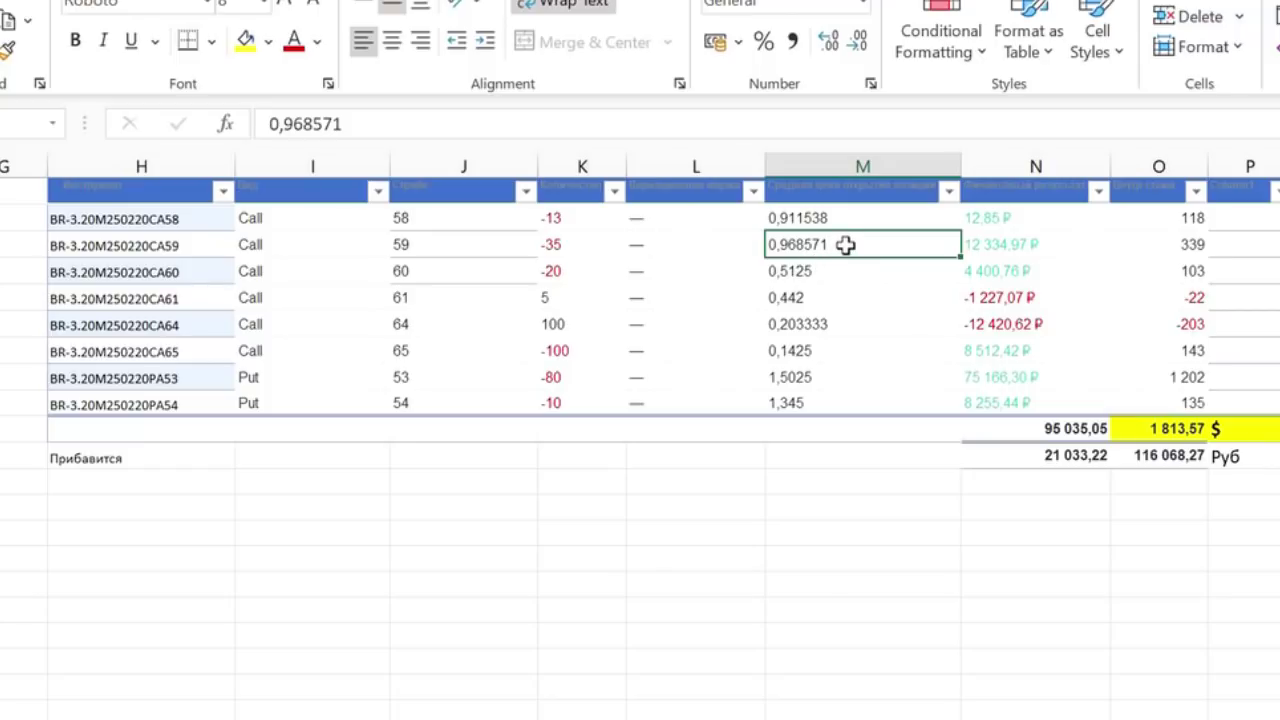
click(614, 276)
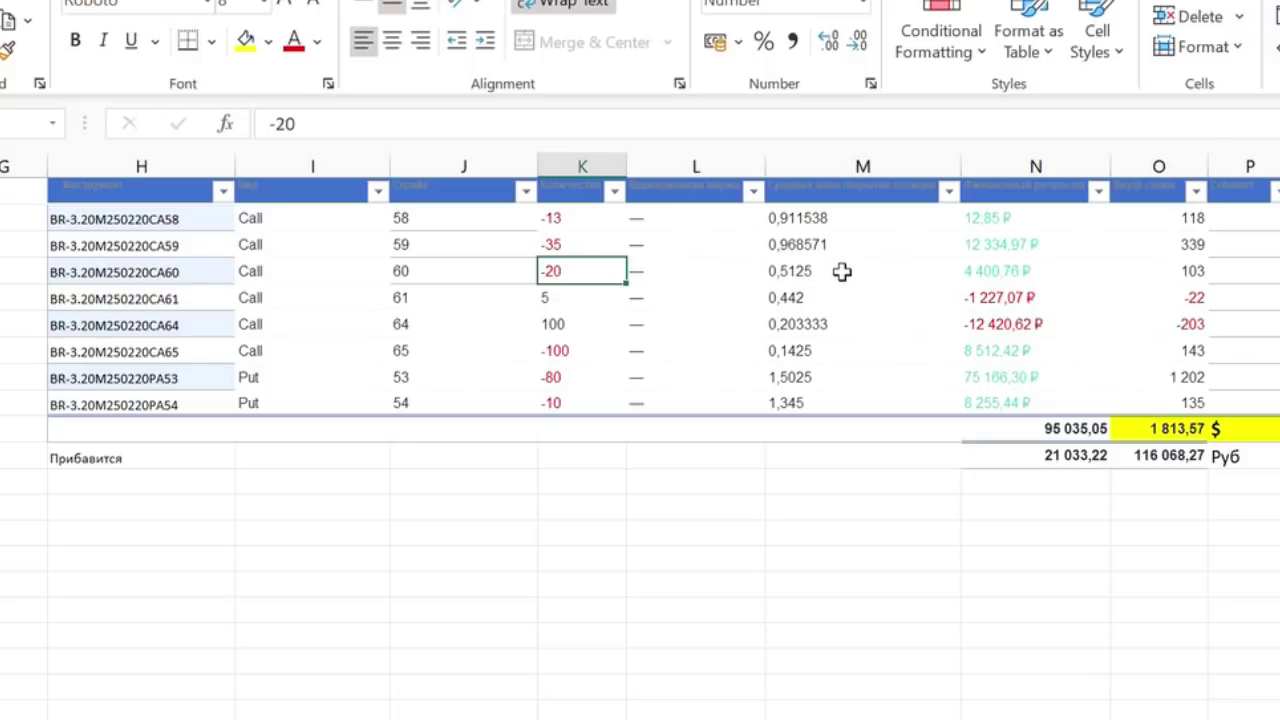
click(842, 271)
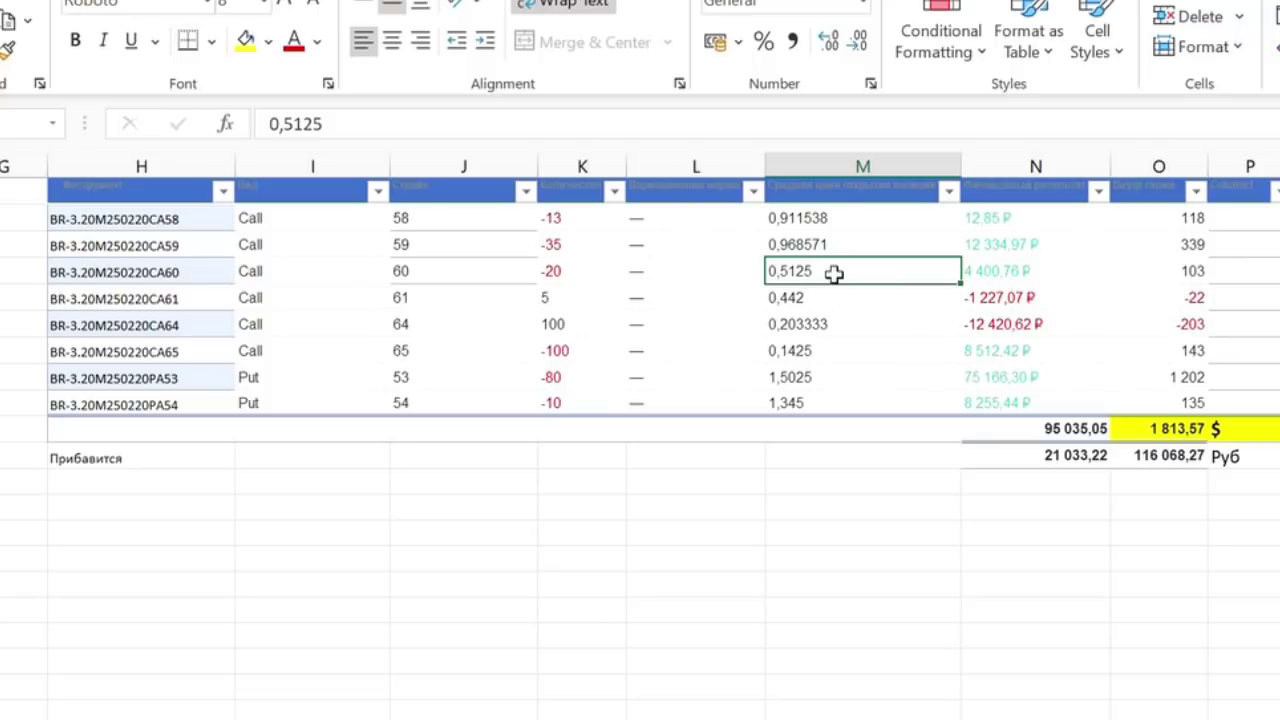
click(833, 297)
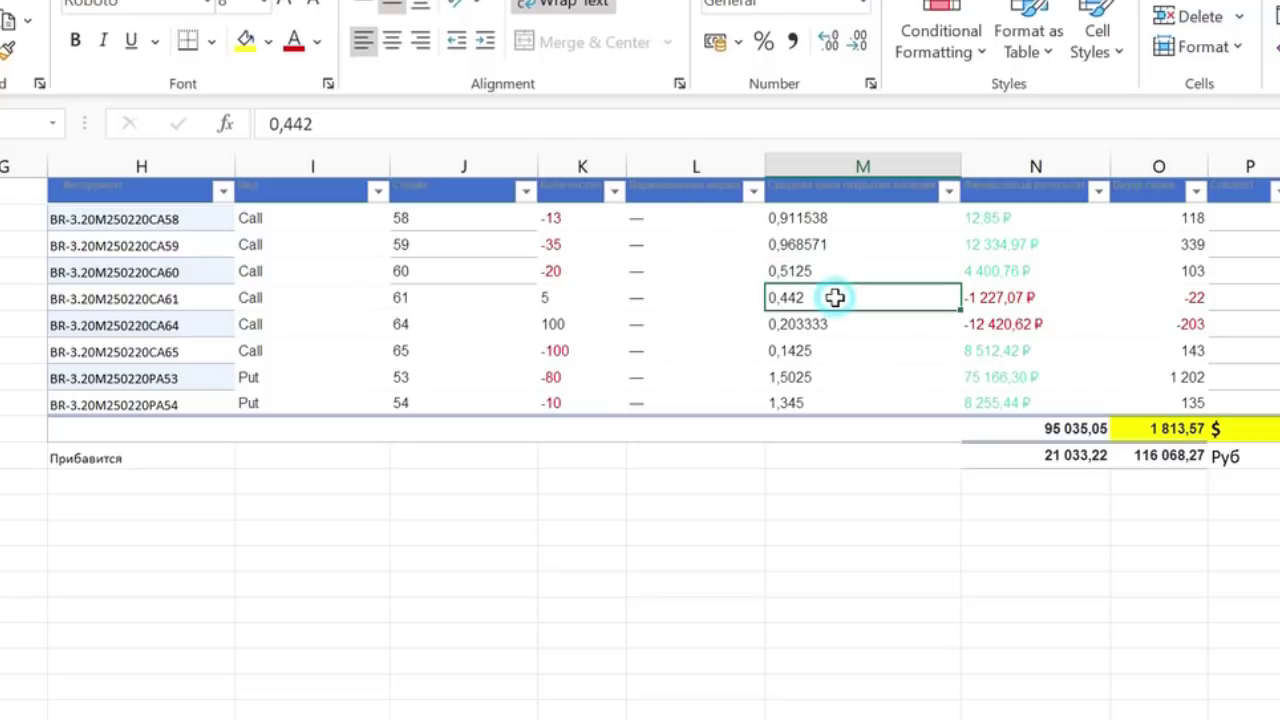
click(608, 290)
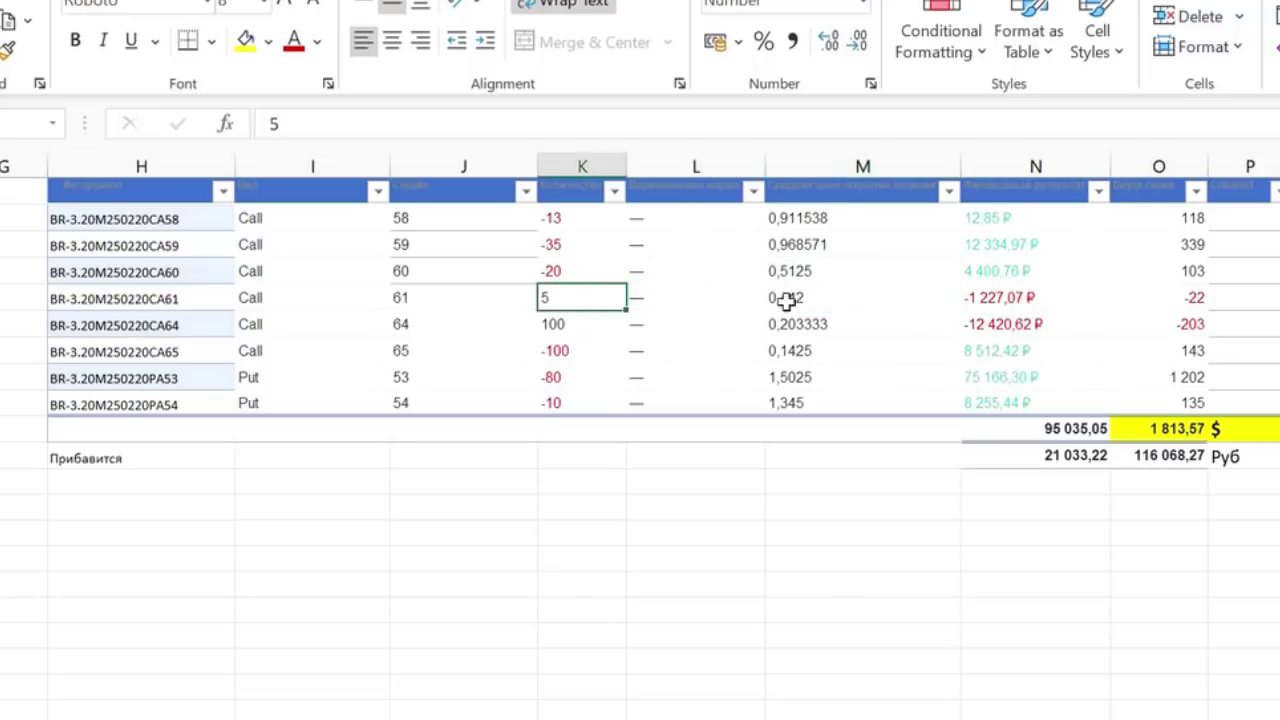
click(829, 298)
Step: Compare the quantity and average opening price of the calls at strikes 64 and 65
click(581, 334)
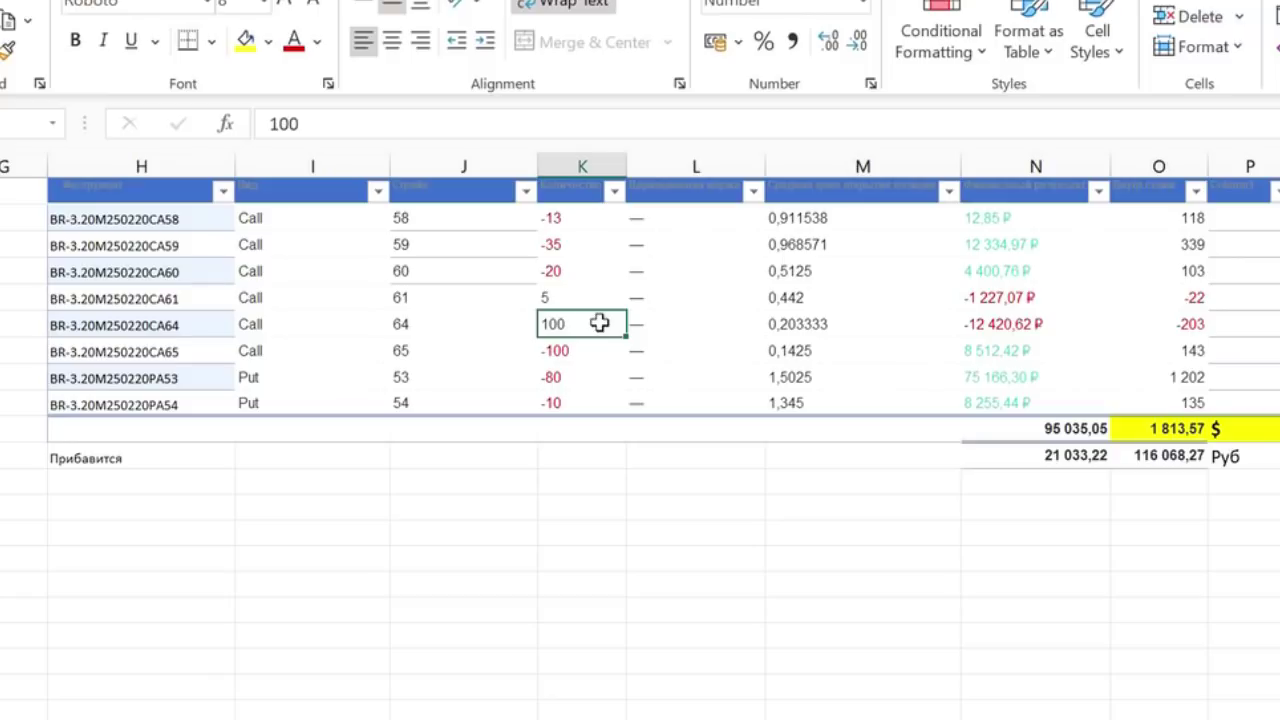
click(828, 330)
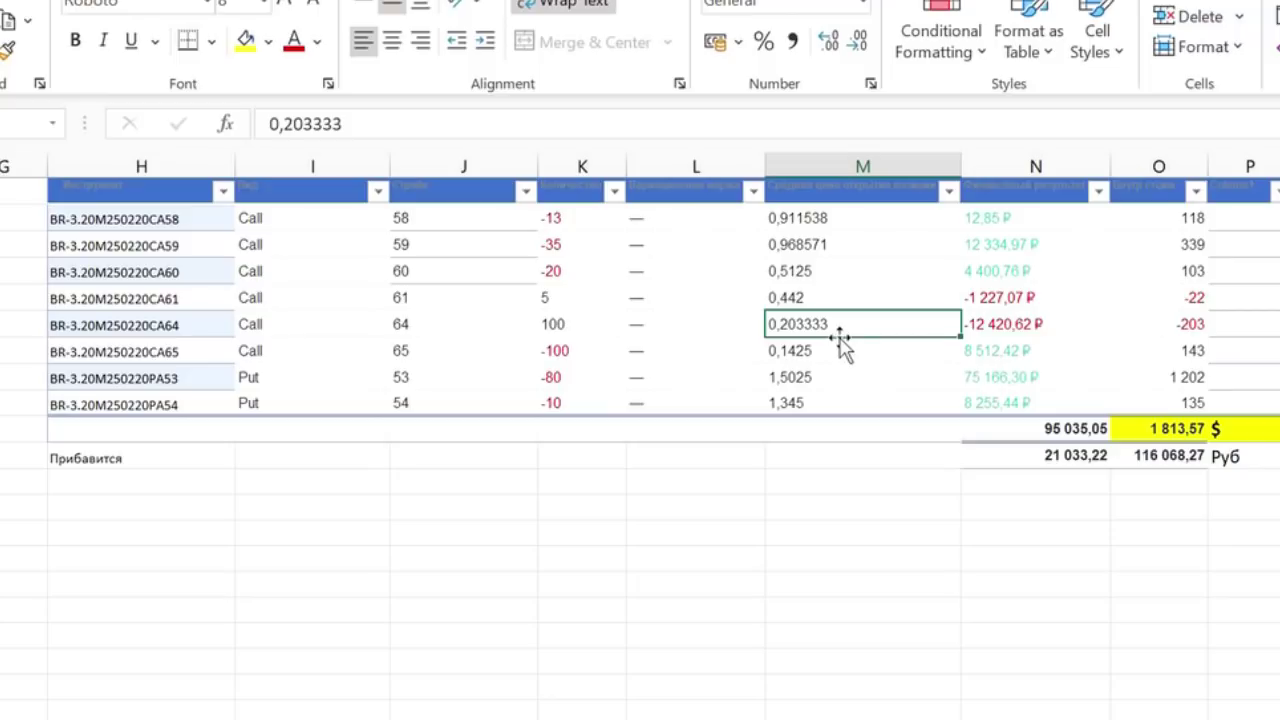
click(578, 360)
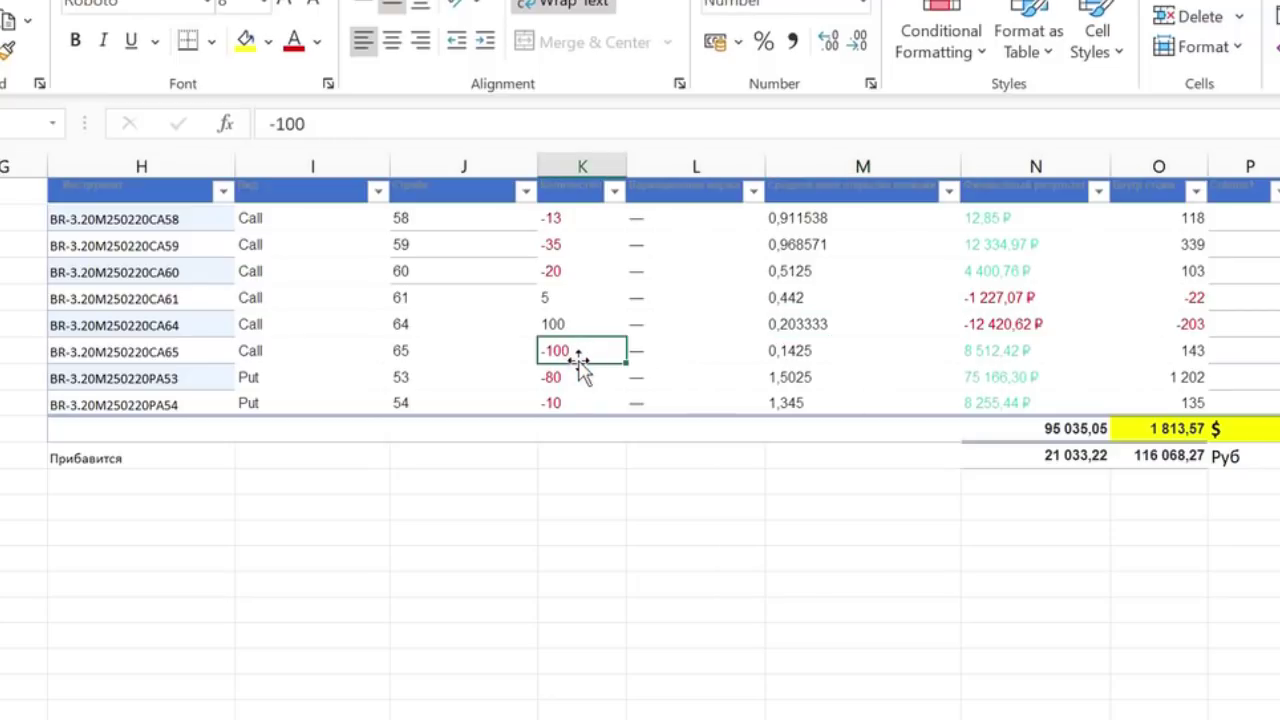
click(818, 356)
Step: Compare the quantity and average opening price of the puts at strikes 53 and 54
click(824, 376)
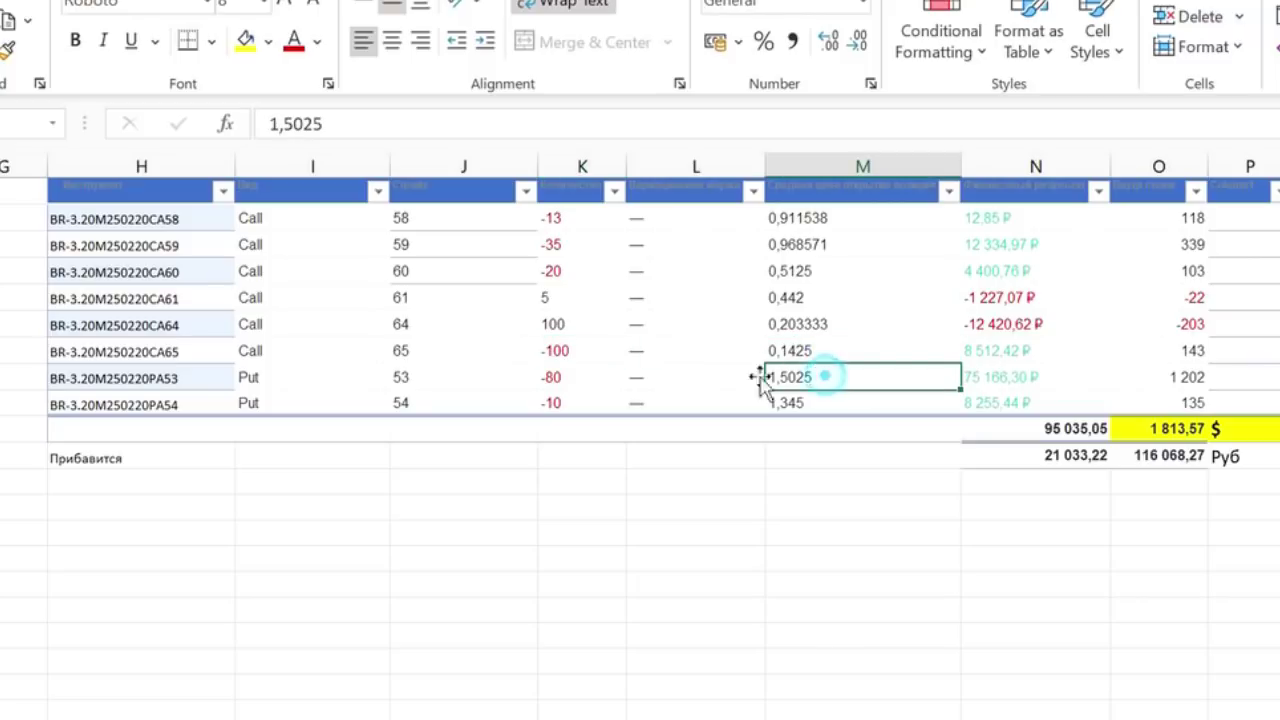
click(597, 383)
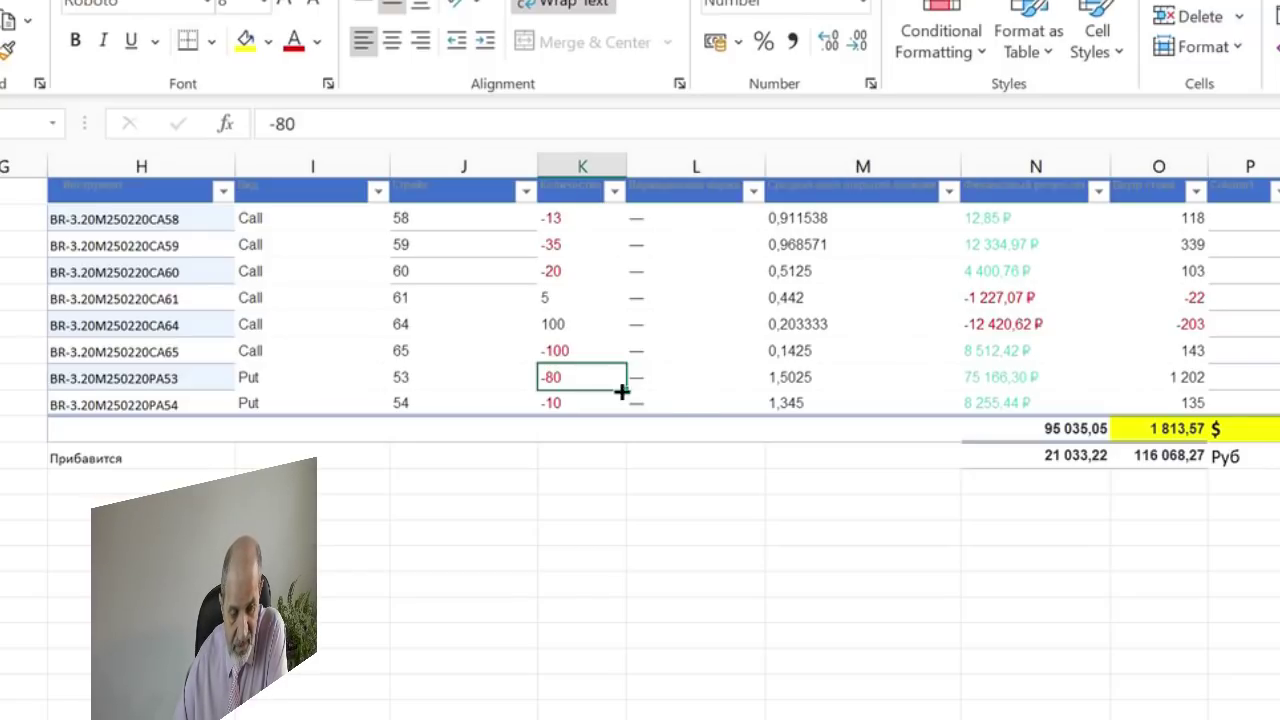
click(796, 376)
click(569, 382)
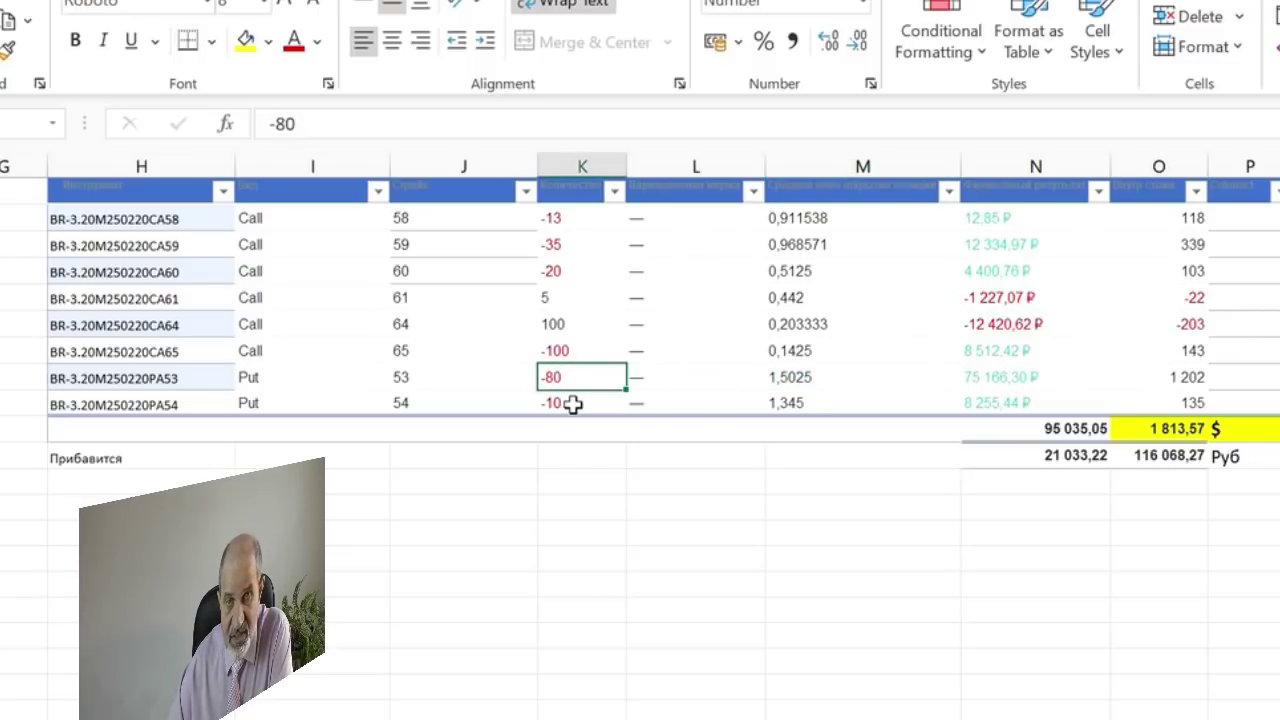
click(575, 404)
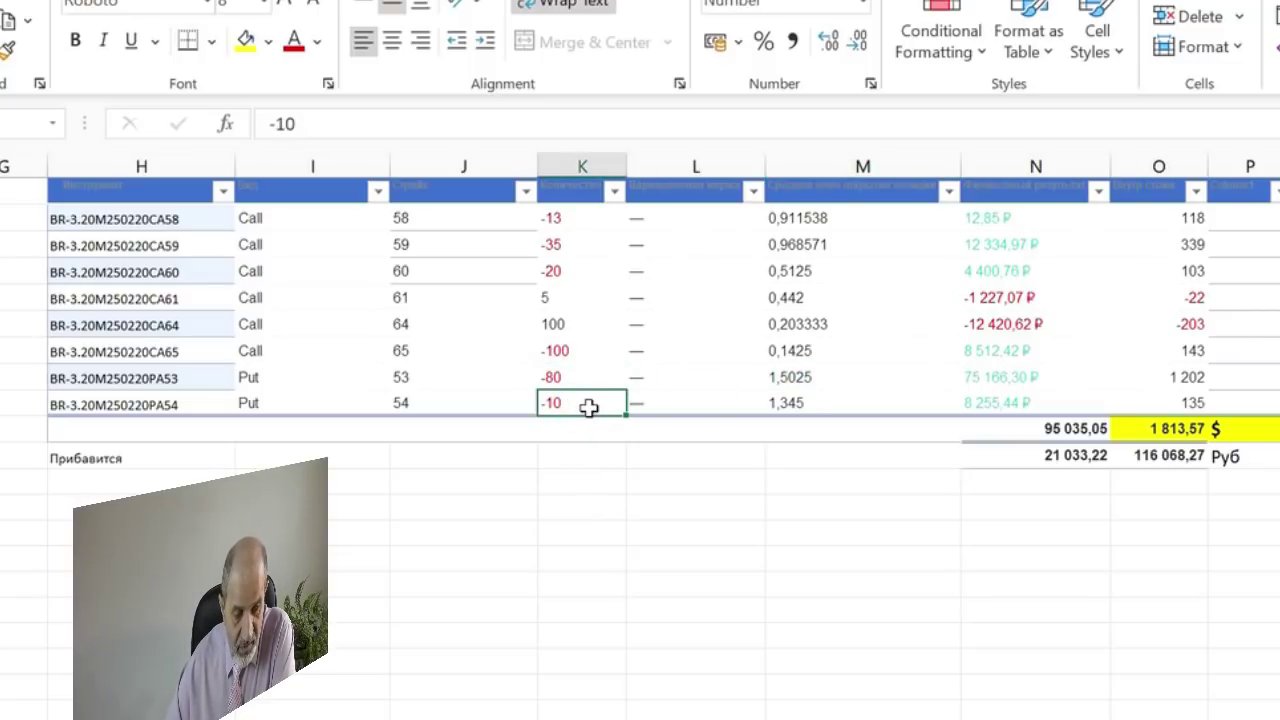
click(796, 405)
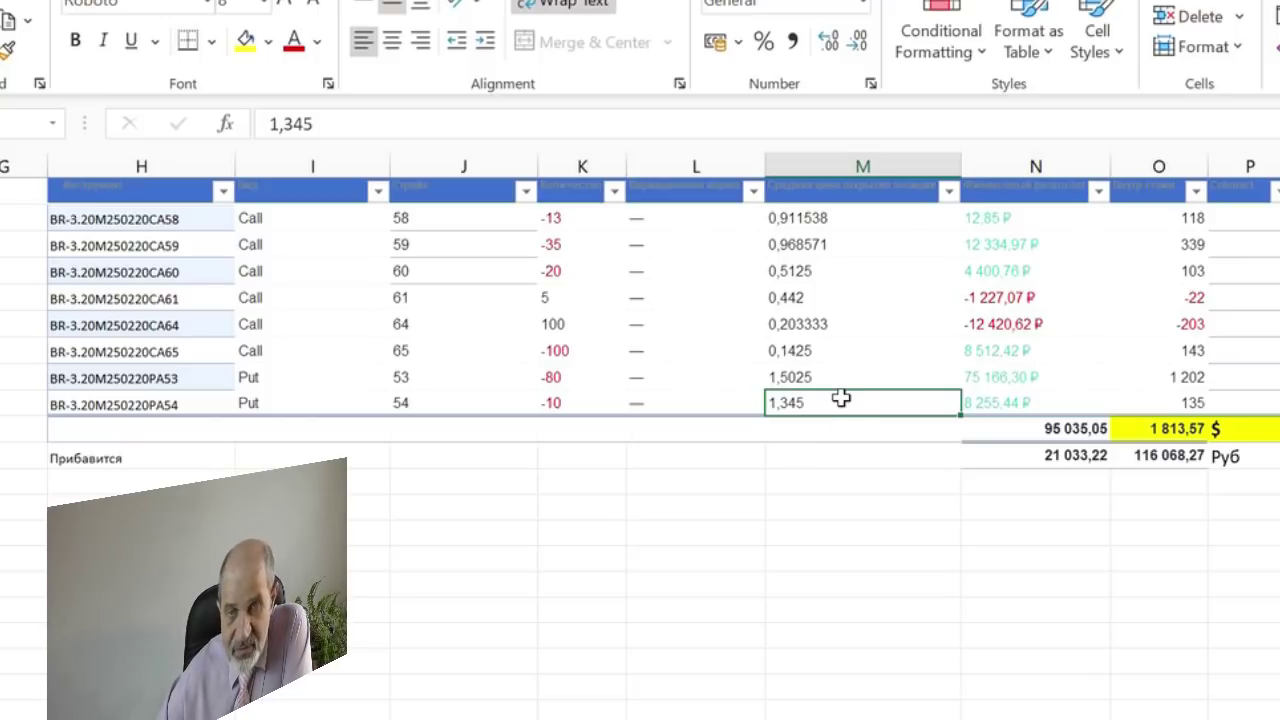
Step: Review the financial results in column N for the calls at strikes 58 to 61 and the put at strike 53
click(1007, 222)
click(1040, 246)
click(1043, 271)
click(1049, 296)
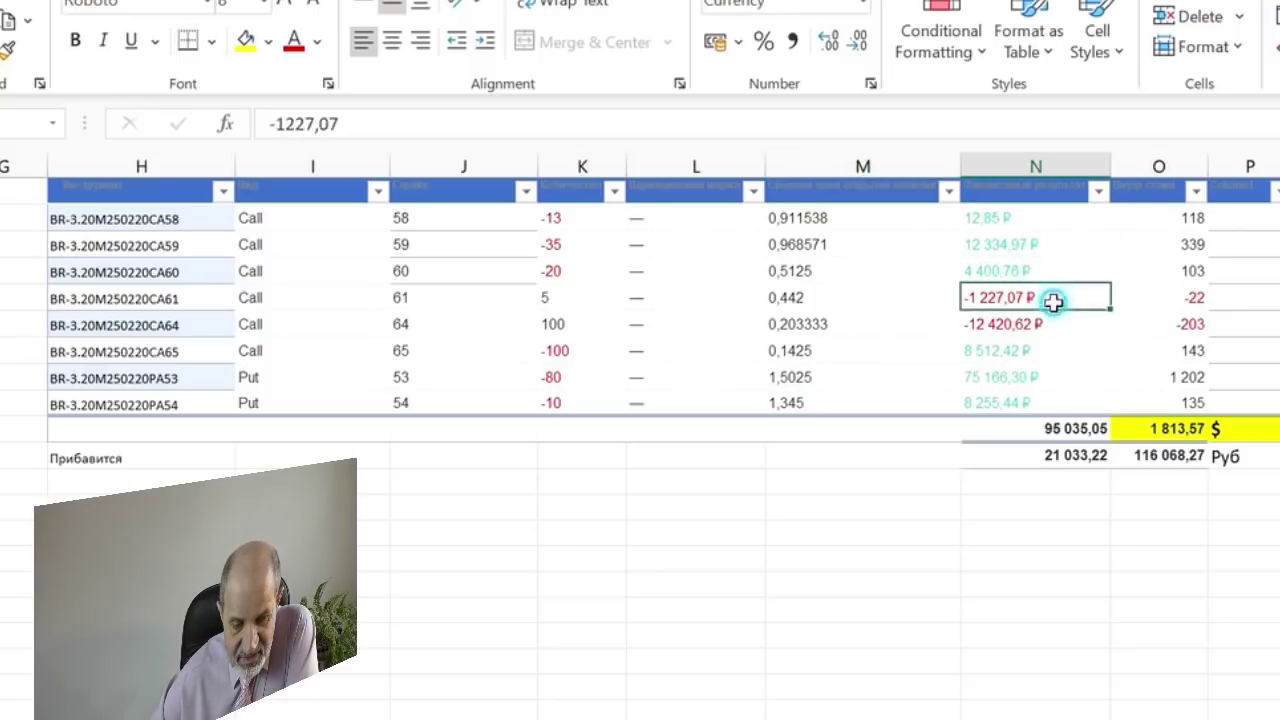
click(1045, 375)
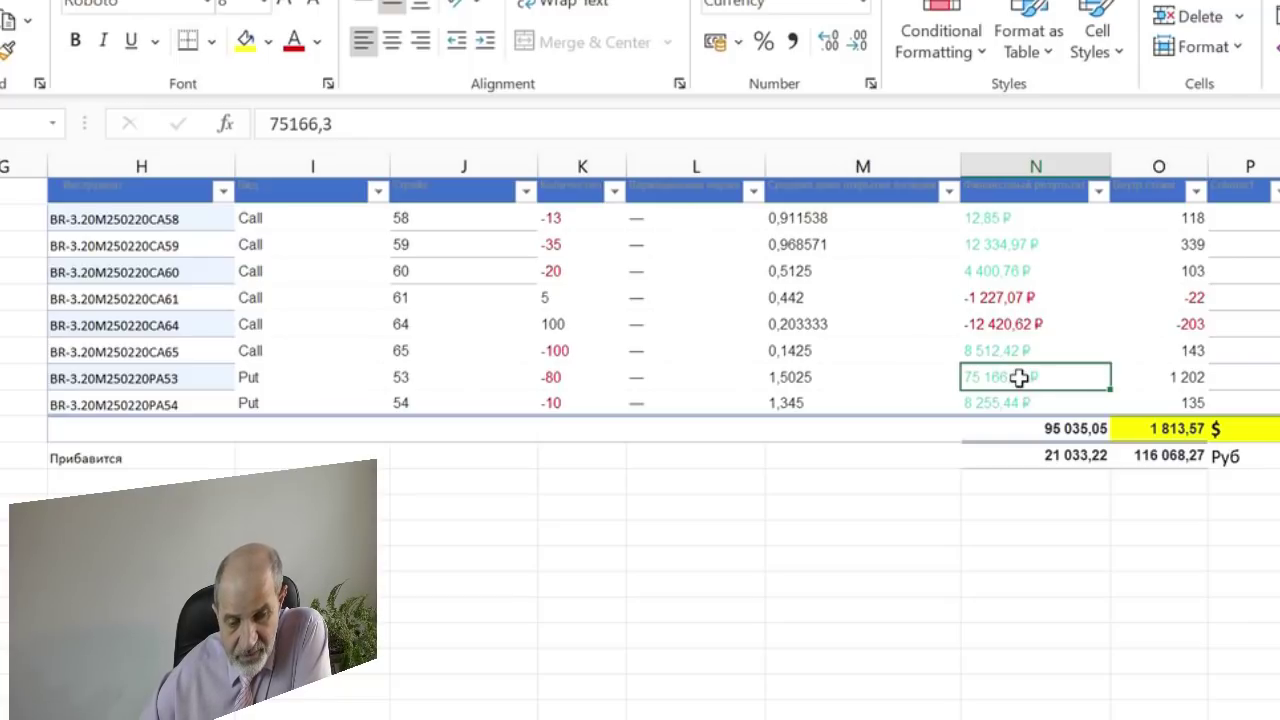
Step: Inspect the intrinsic value formulas in column O for the 53 put and the calls at strikes 58, 59, 60 and 64
click(1195, 378)
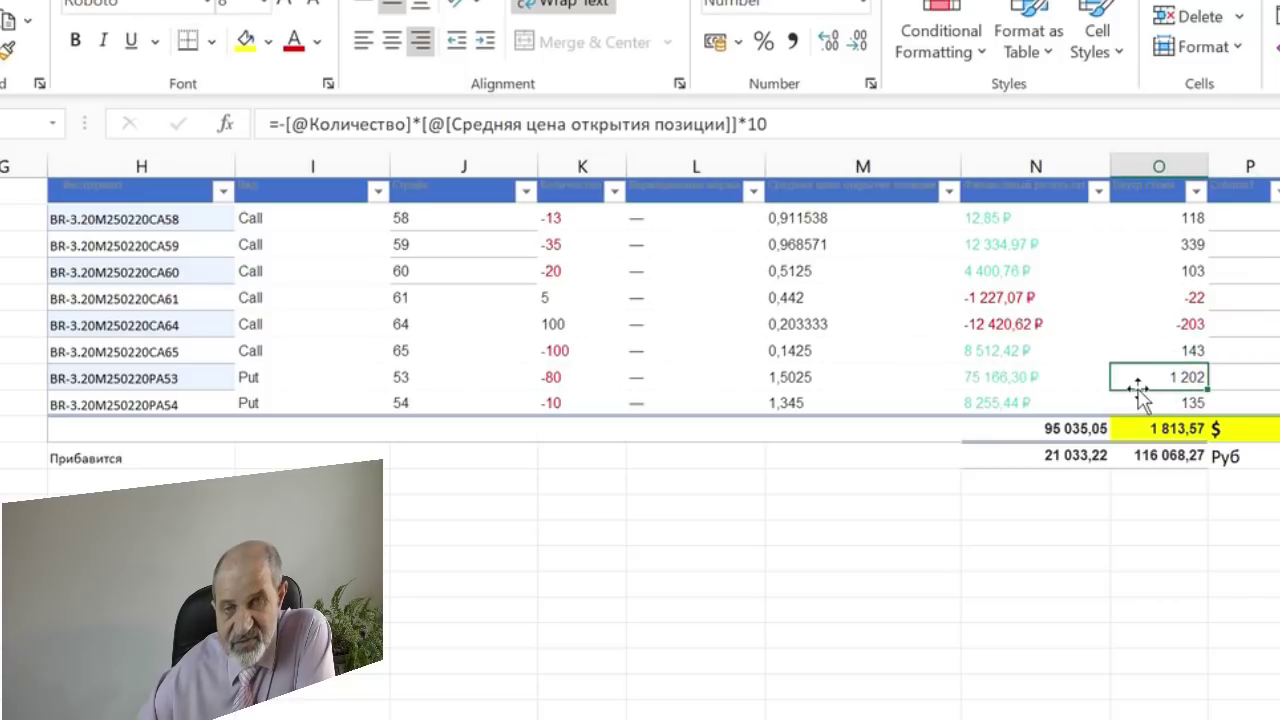
click(1157, 215)
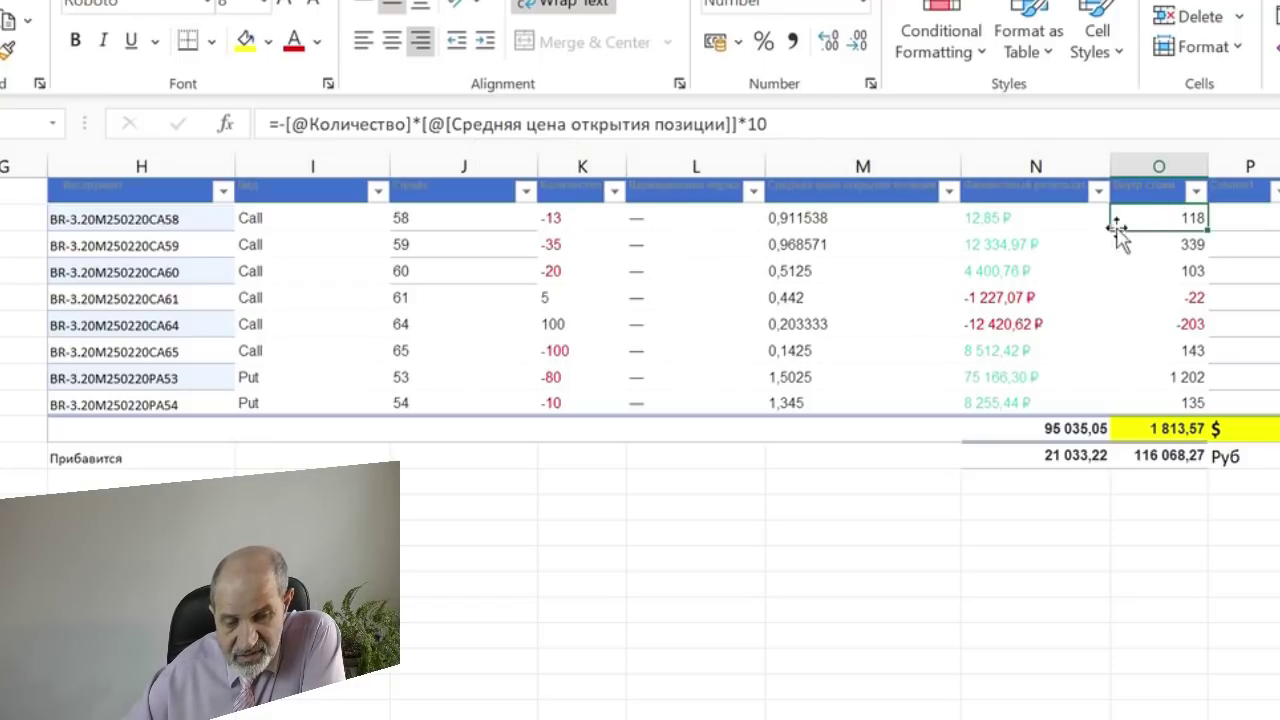
click(1171, 246)
click(1171, 268)
click(1160, 322)
click(1158, 380)
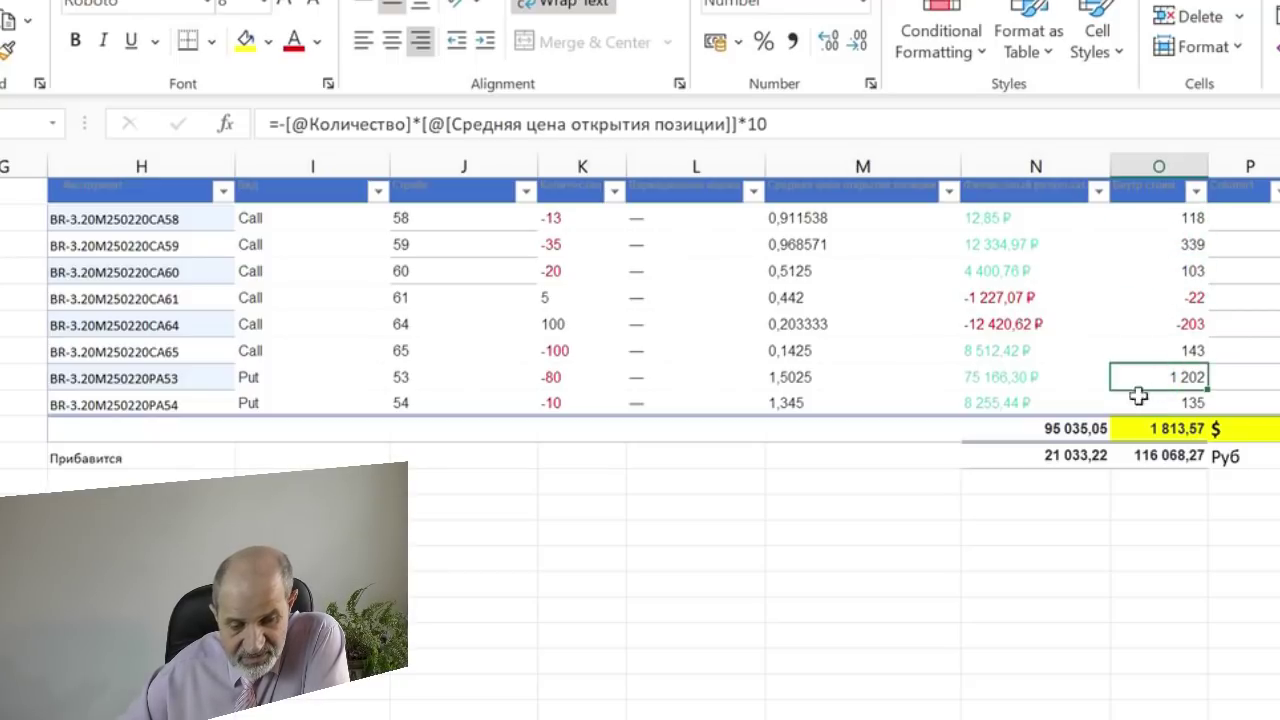
Step: Inspect the formulas behind the column N and O totals, the ruble conversion, and the remaining amount in the "Прибавится" row
click(1160, 428)
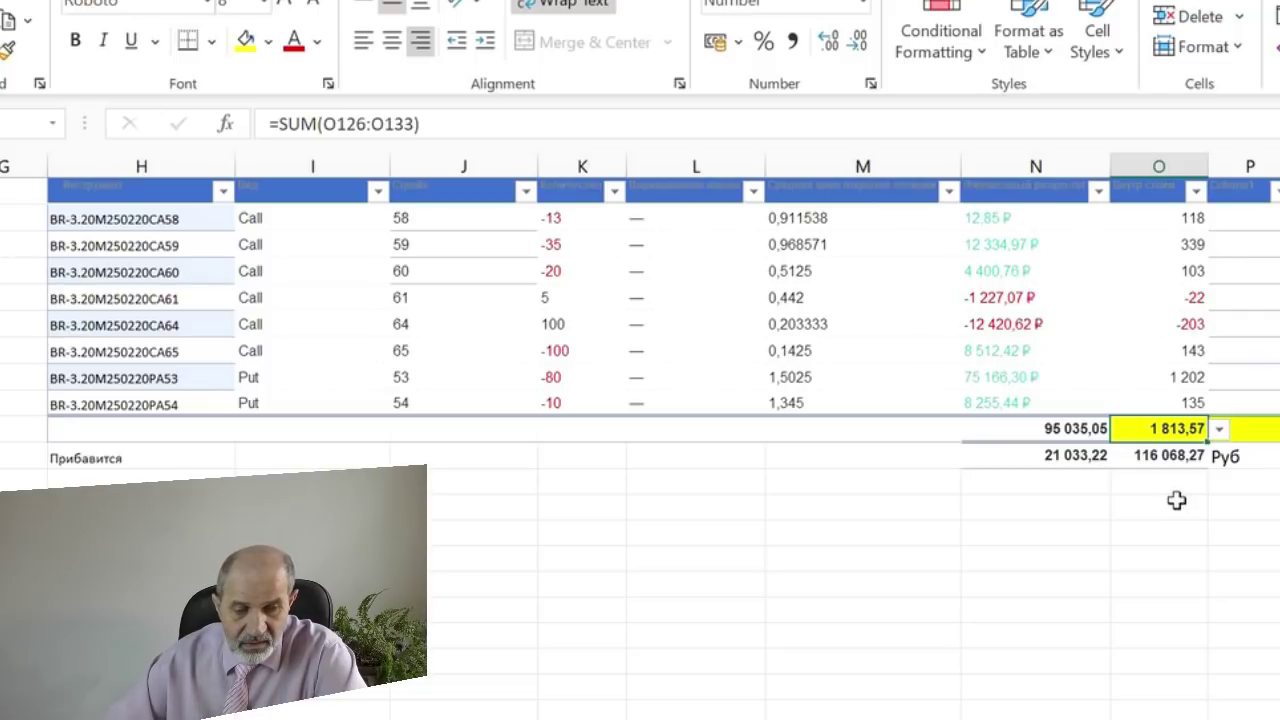
click(1043, 430)
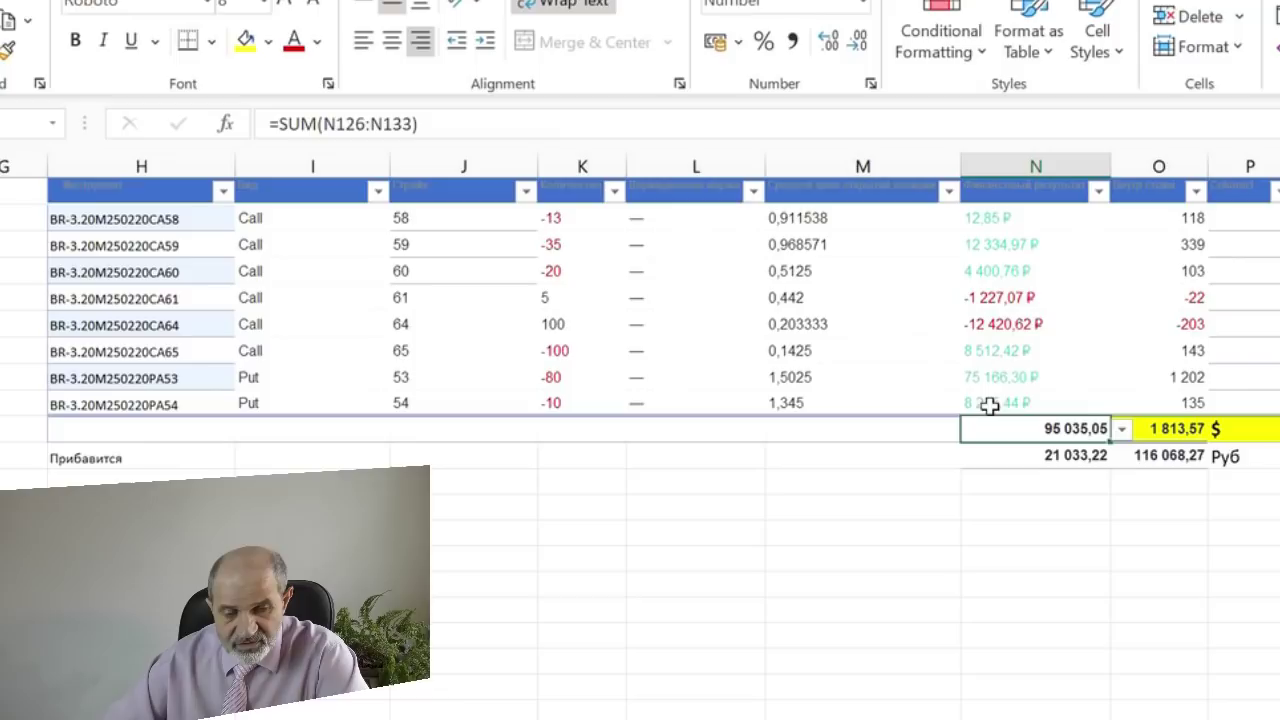
click(1172, 458)
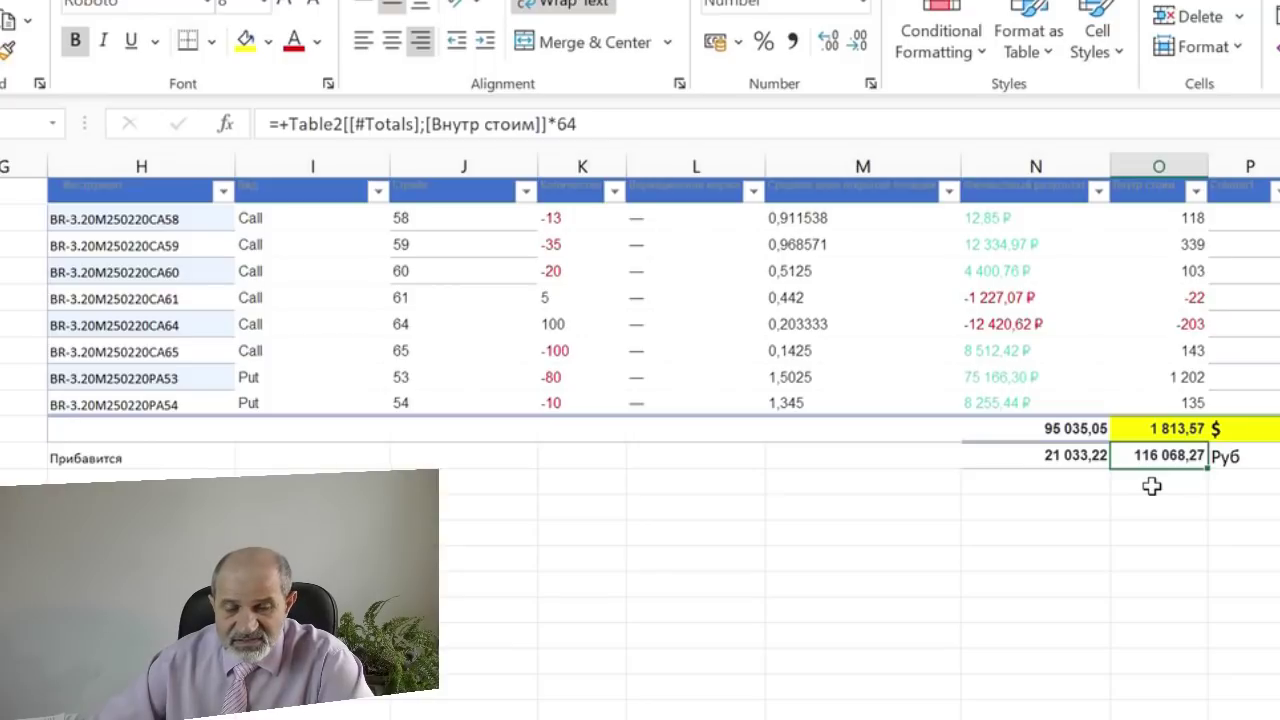
click(1066, 460)
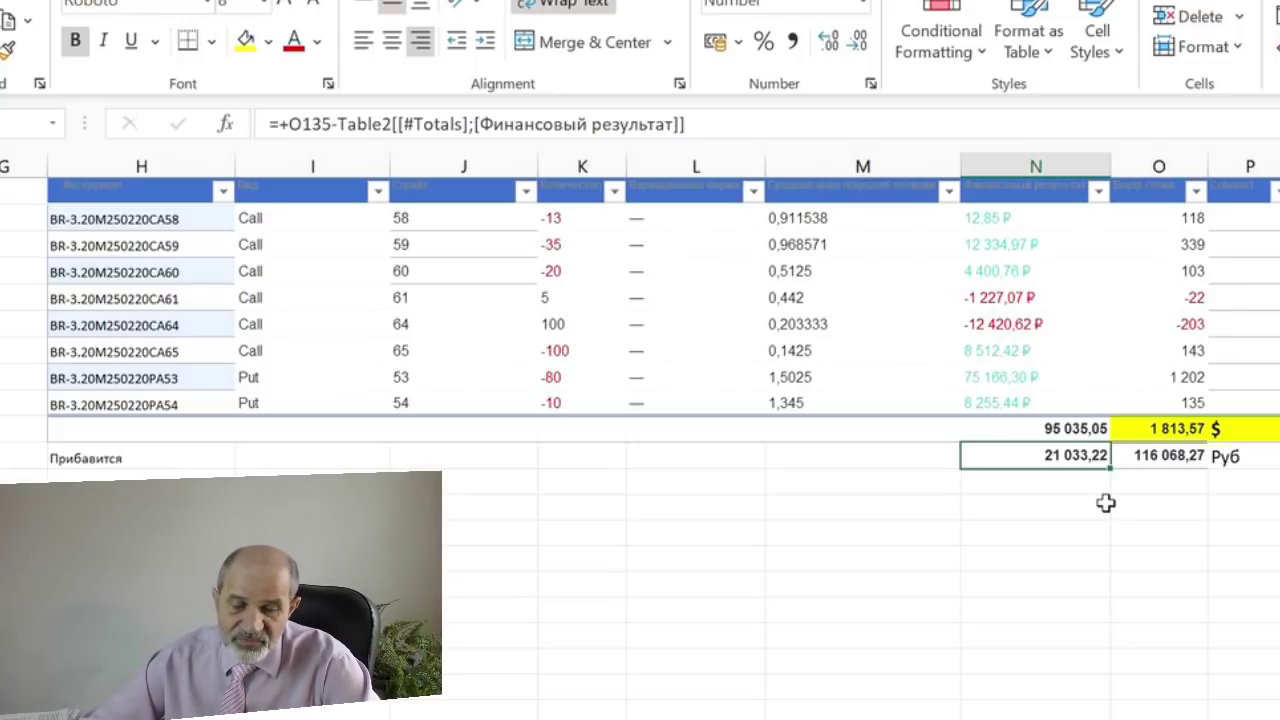
click(1168, 458)
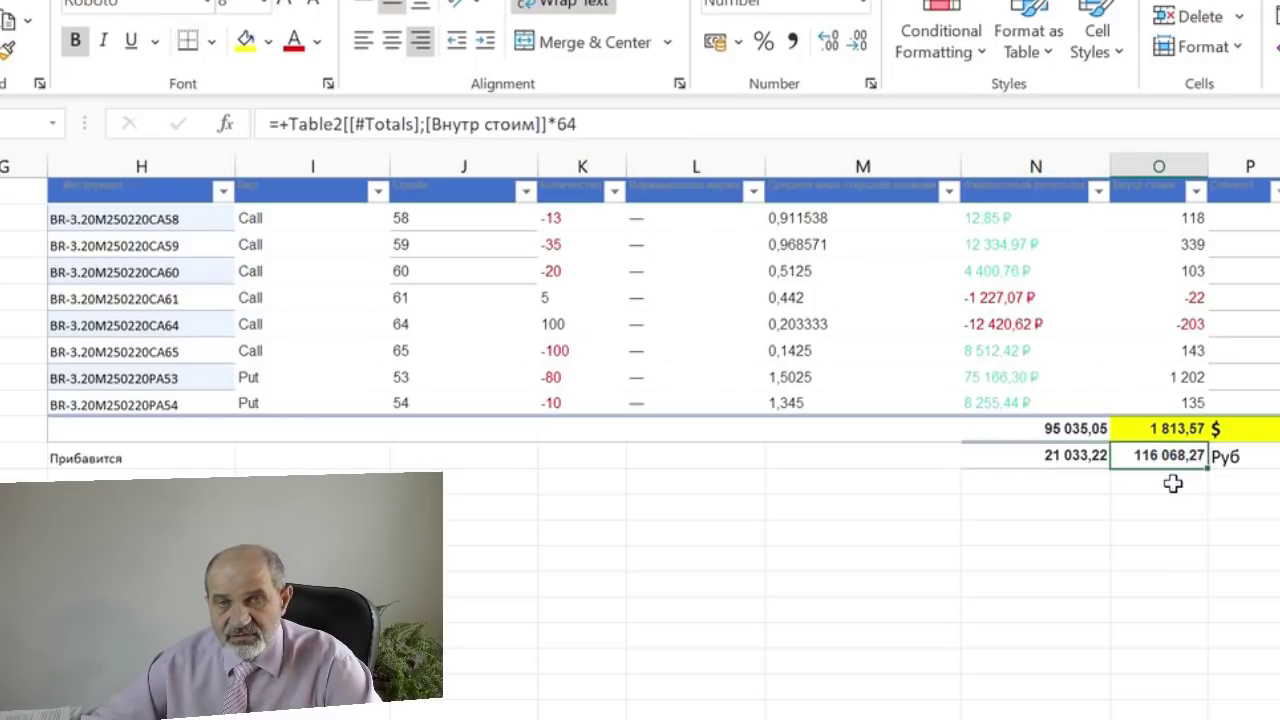
click(1073, 430)
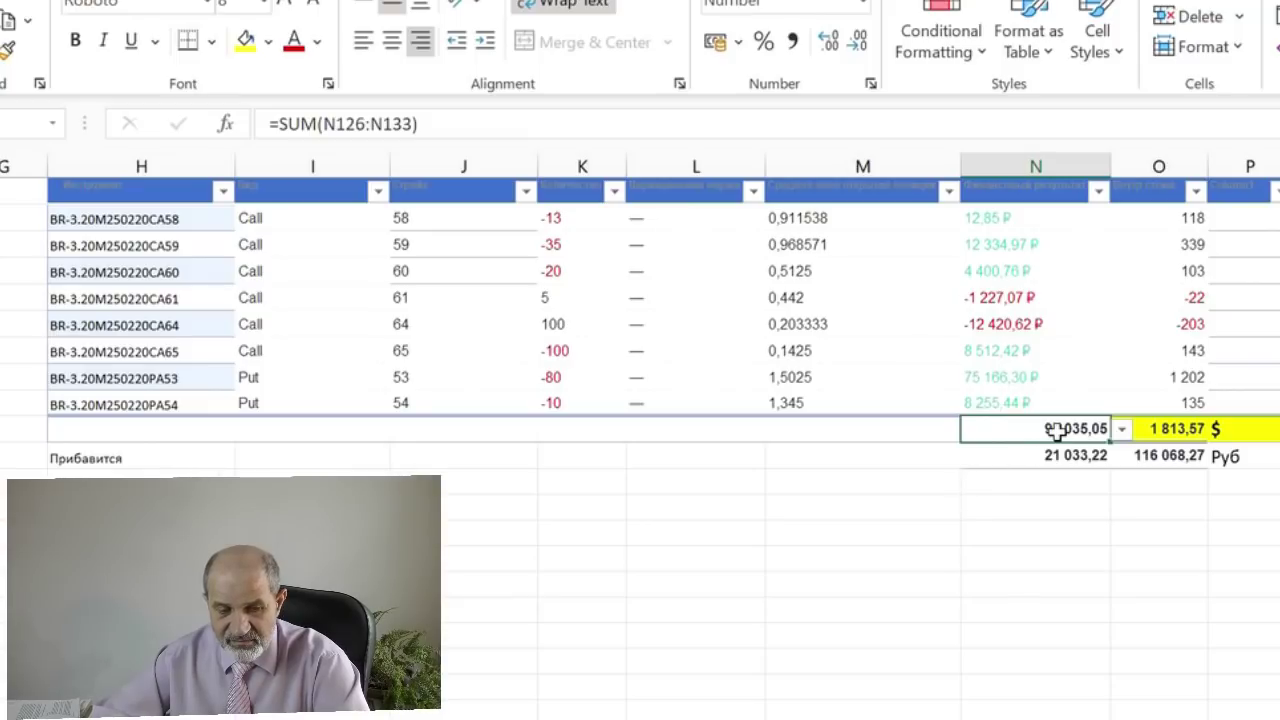
click(1062, 456)
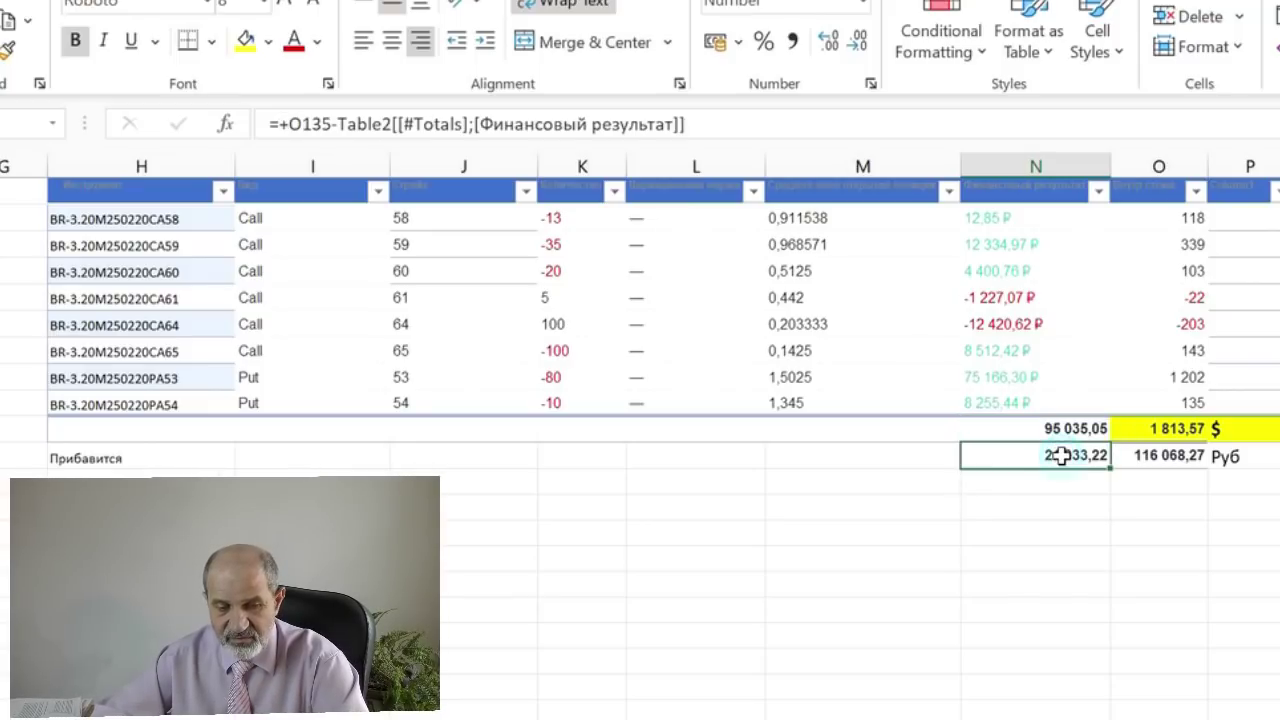